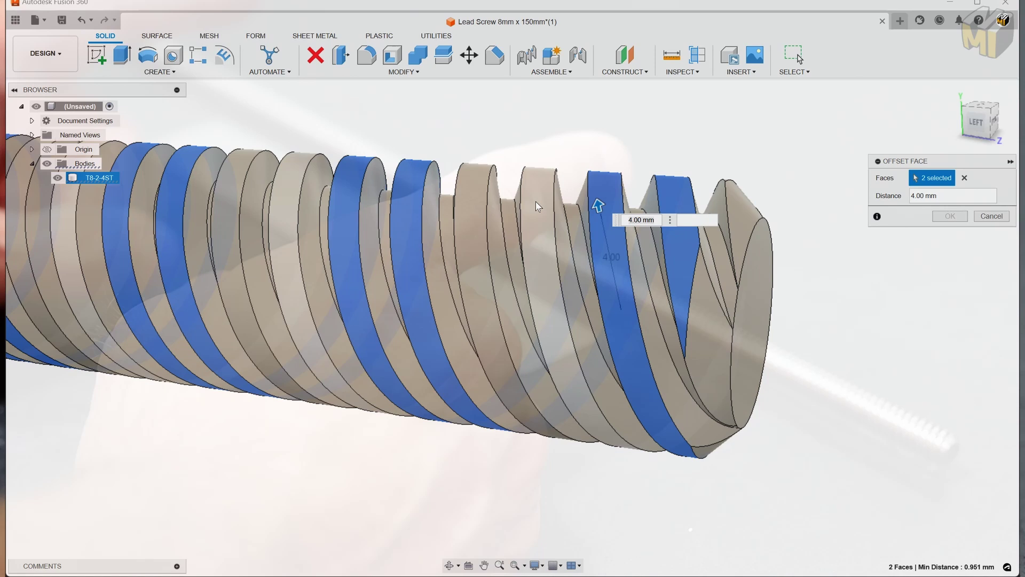
# Add the last flank face, offset all four thread faces 0.5 mm, and orbit to check.
pyautogui.click(478, 203)
pyautogui.write('.5')
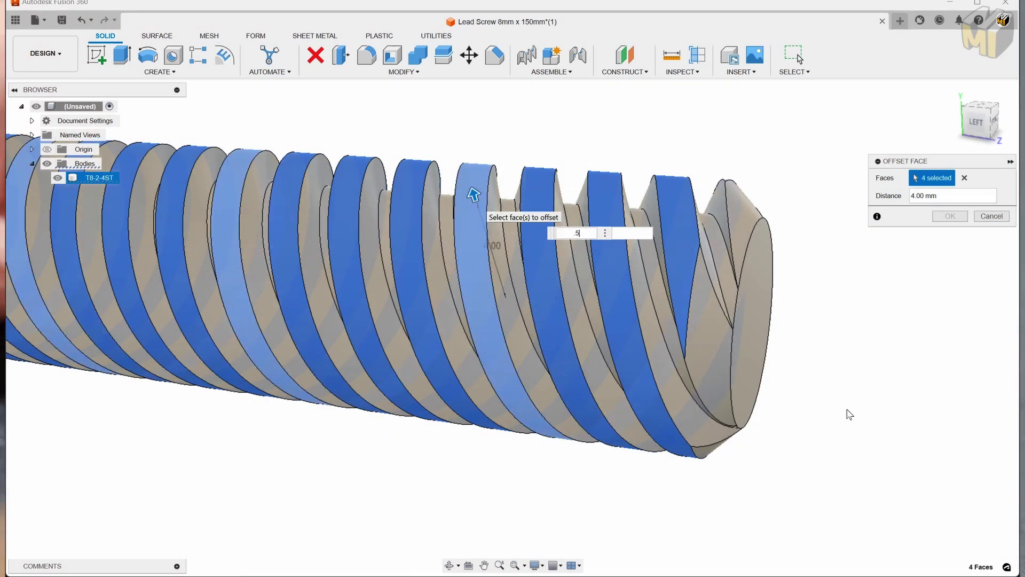
pyautogui.moveTo(826, 419); pyautogui.dragTo(778, 417)
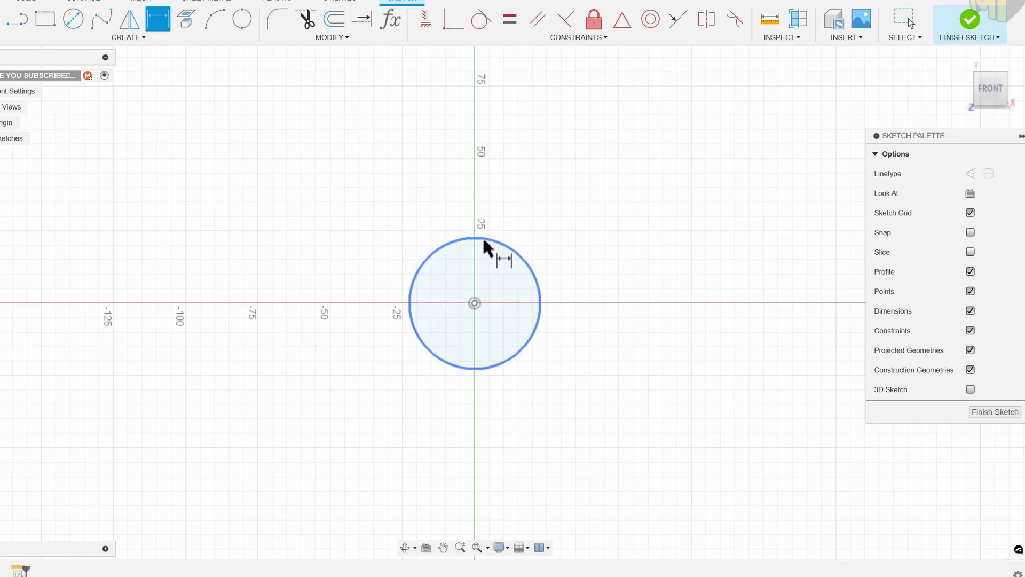
# Dimension the circle to 8.5 mm diameter and apply the 2 mm end chamfer.
pyautogui.click(486, 247)
pyautogui.click(511, 206)
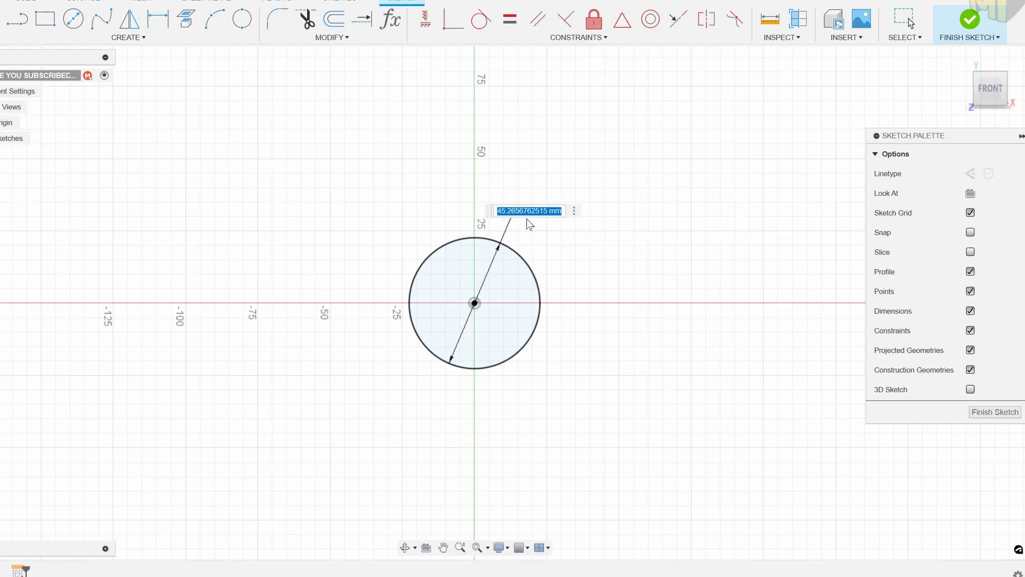
pyautogui.write('8')
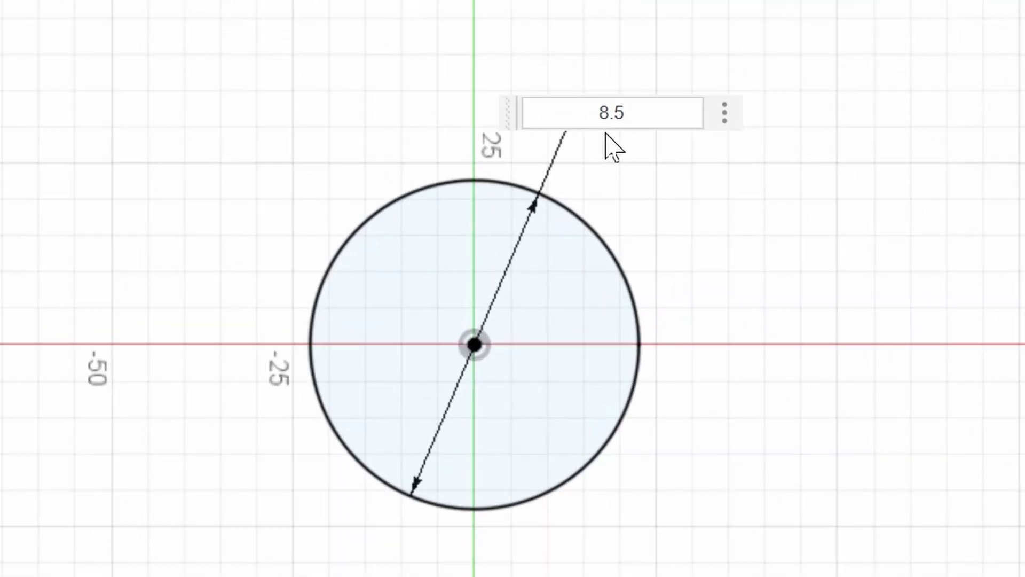
pyautogui.write('.5')
pyautogui.press('Return')
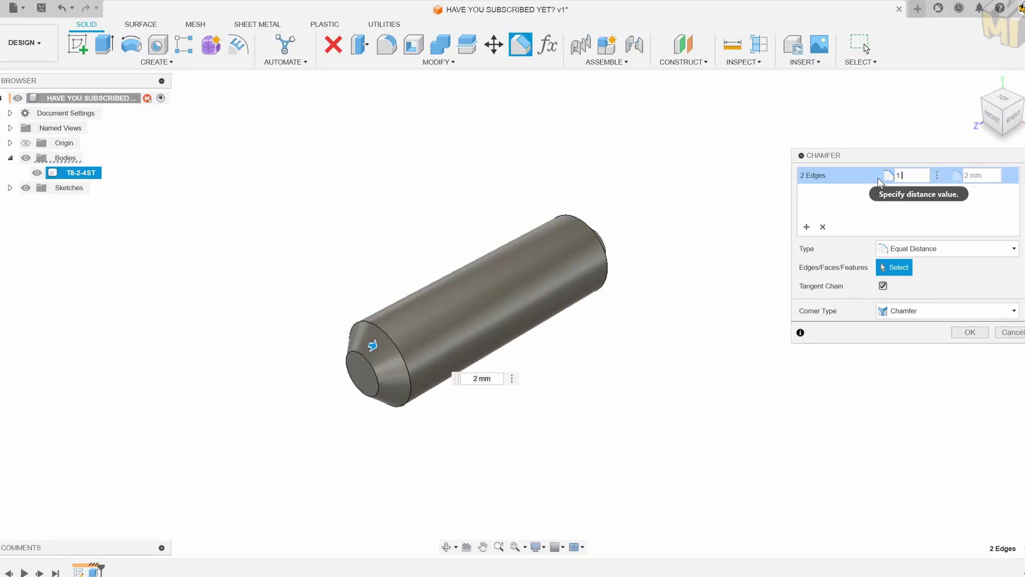
pyautogui.press('Return')
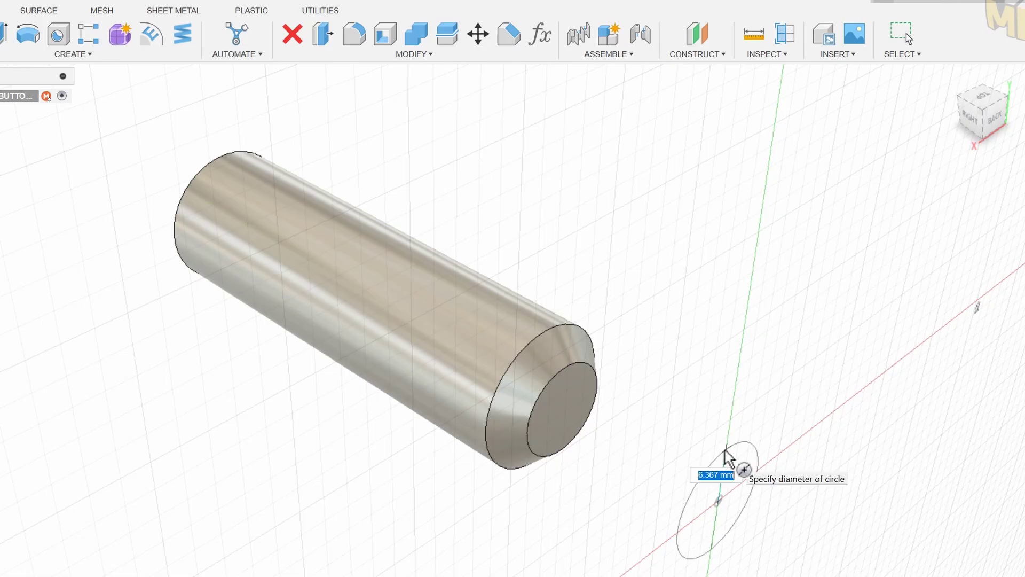
# Create a square-section coil as a new body with height 40, pitch 8, section size 2.
pyautogui.click(727, 457)
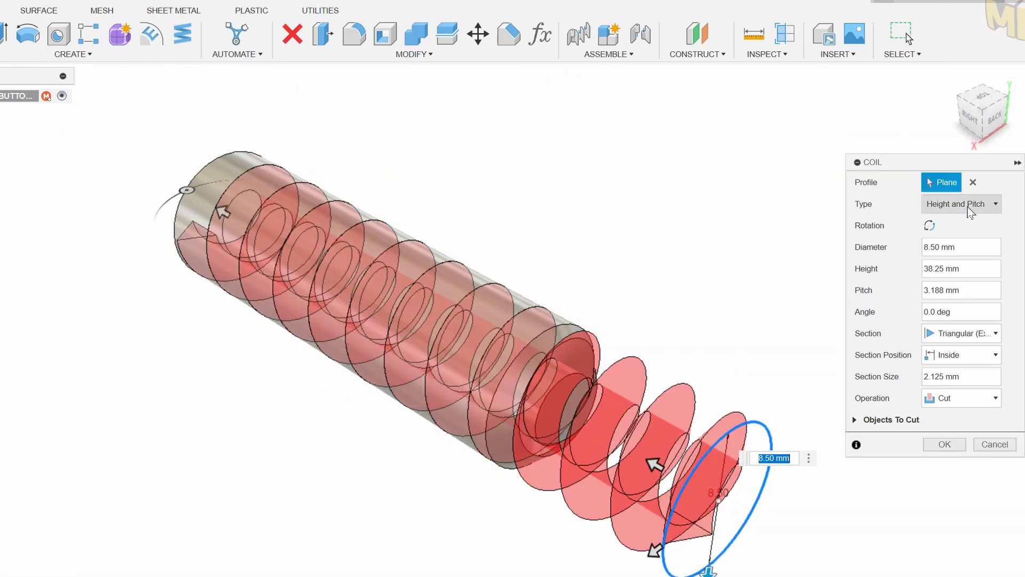
pyautogui.doubleClick(940, 268)
pyautogui.write('40')
pyautogui.press('Tab')
pyautogui.write('8')
pyautogui.click(969, 332)
pyautogui.click(969, 373)
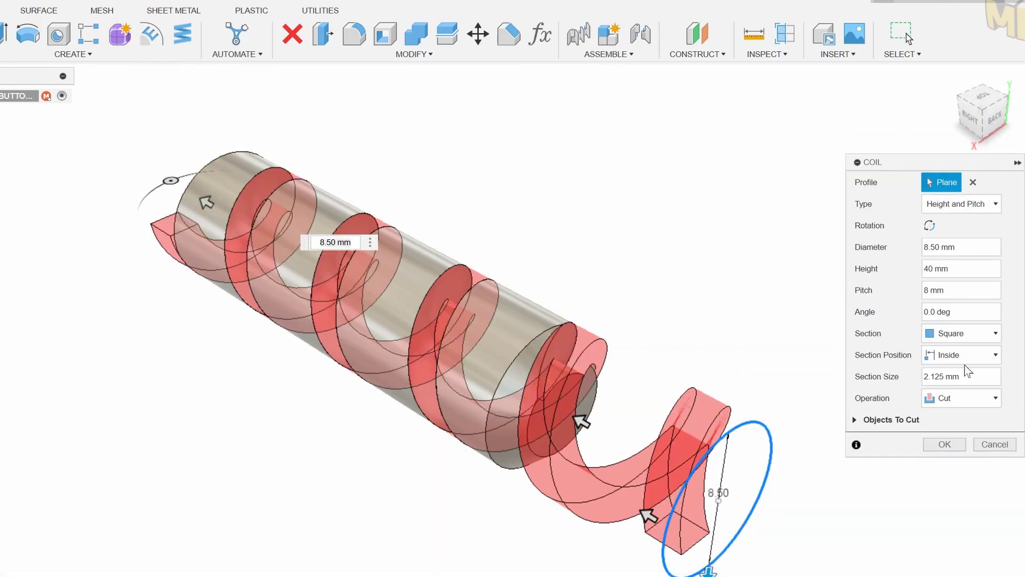
pyautogui.click(966, 397)
pyautogui.click(940, 456)
pyautogui.doubleClick(956, 375)
pyautogui.write('2')
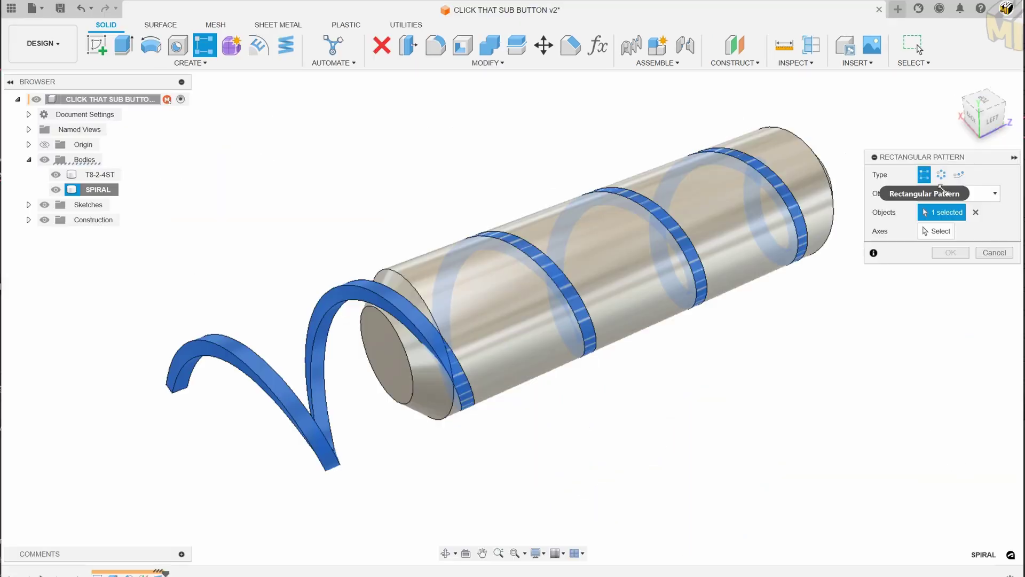
# Pattern the coil along the cylinder axis into four spirals.
pyautogui.click(937, 230)
pyautogui.click(392, 351)
pyautogui.moveTo(550, 287); pyautogui.dragTo(606, 266)
pyautogui.press('Return')
pyautogui.moveTo(590, 389); pyautogui.dragTo(385, 373)
# Combine-cut SPIRAL through SPIRAL (3) from the T8-2-4ST body.
pyautogui.click(490, 45)
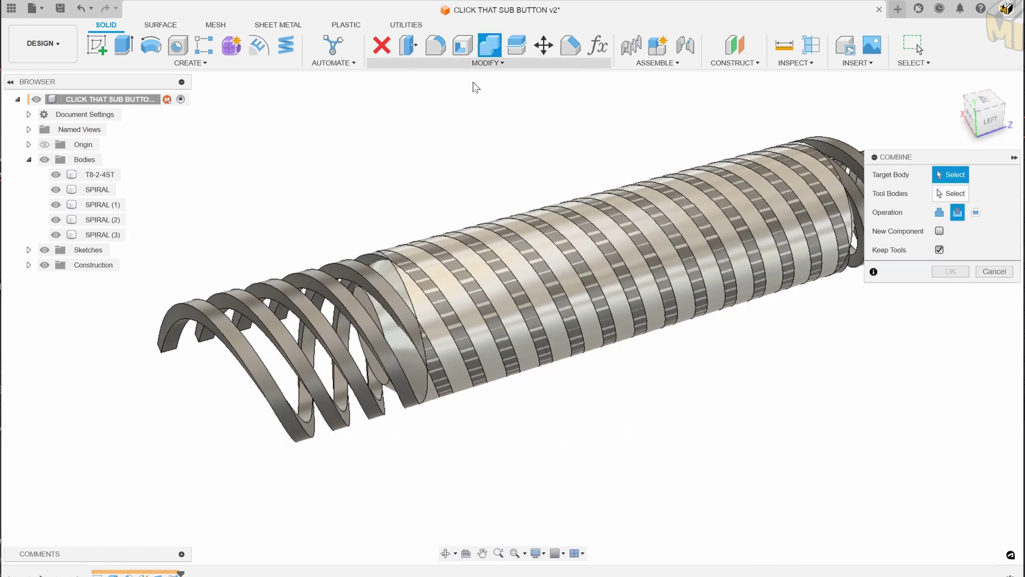
pyautogui.click(463, 259)
pyautogui.click(86, 189)
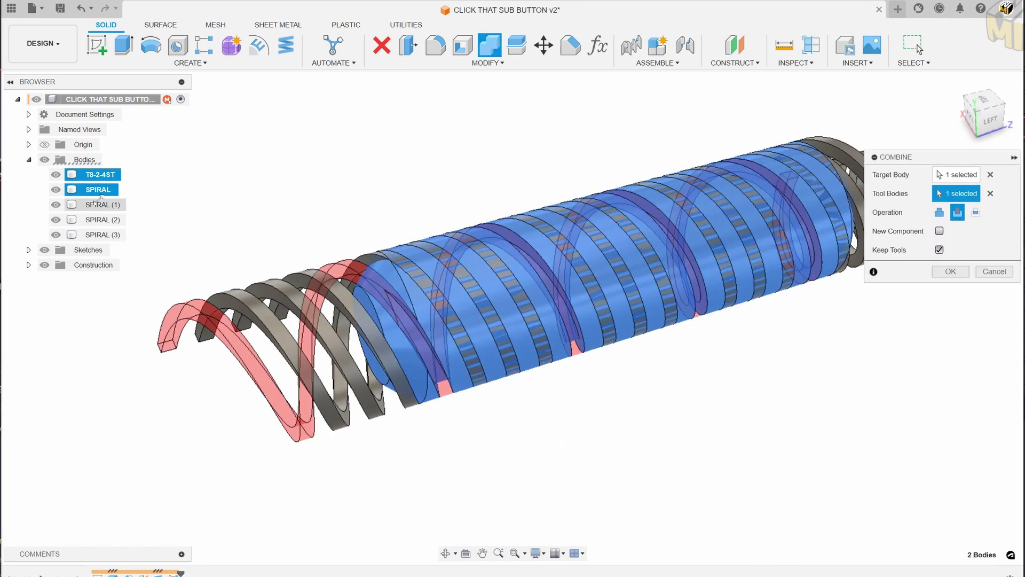
pyautogui.click(91, 204)
pyautogui.click(91, 219)
pyautogui.click(91, 235)
pyautogui.click(951, 271)
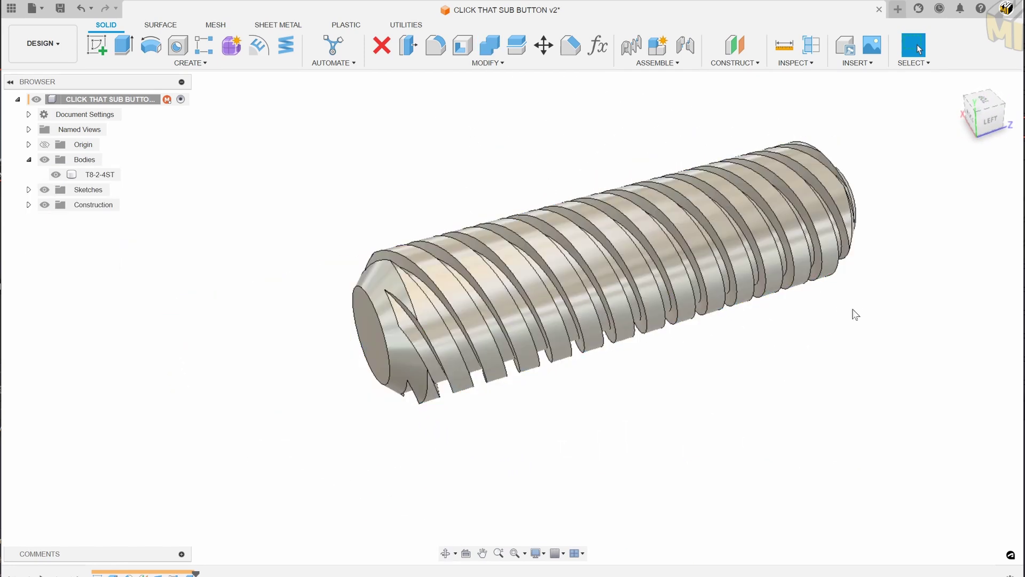
pyautogui.moveTo(641, 353); pyautogui.dragTo(599, 347)
pyautogui.scroll(5, 463, 335)
# Select the thread faces to offset with Offset Face.
pyautogui.press('q')
pyautogui.click(463, 334)
pyautogui.click(274, 367)
pyautogui.click(307, 428)
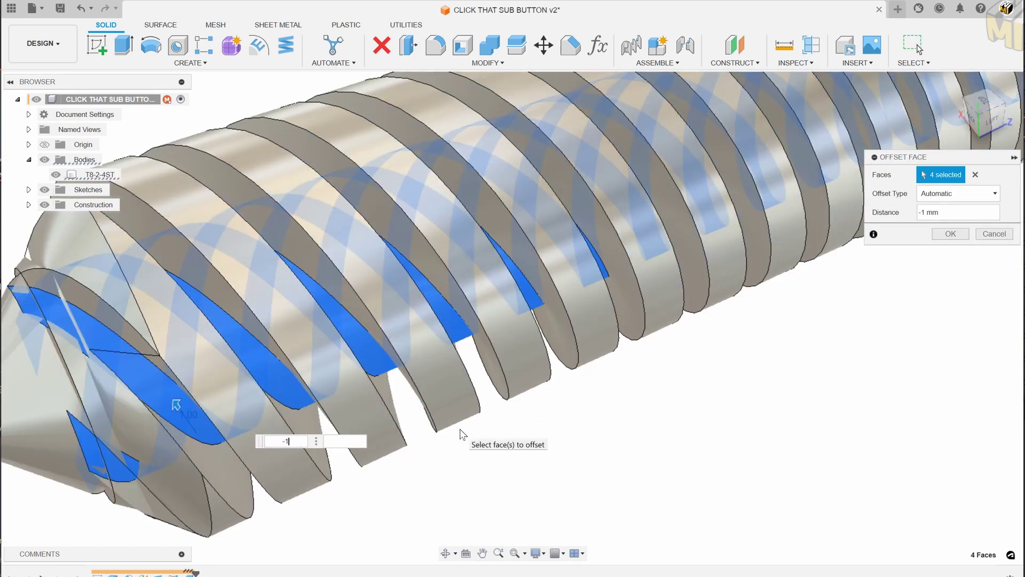
# Offset the thread faces by -0.5 mm and chamfer the eight edges with distances 0.2 and 2.
pyautogui.write('.5')
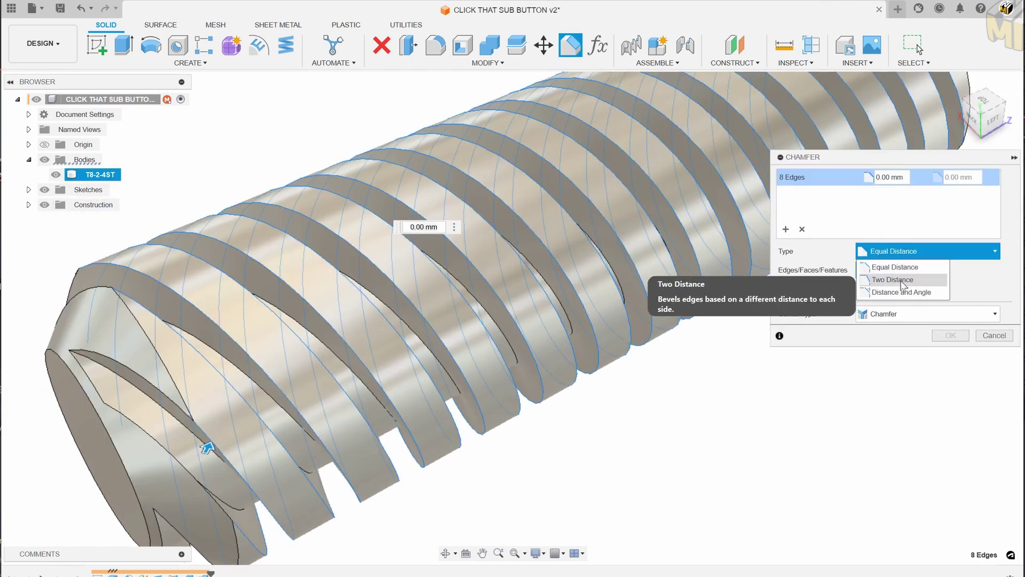
pyautogui.click(903, 281)
pyautogui.write('.2')
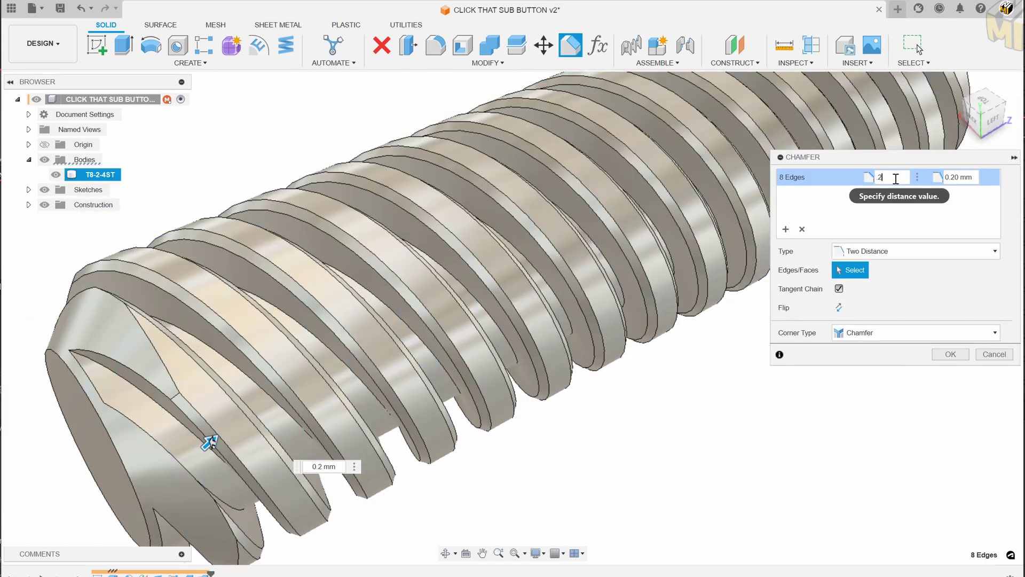
pyautogui.press('Tab')
pyautogui.write('2')
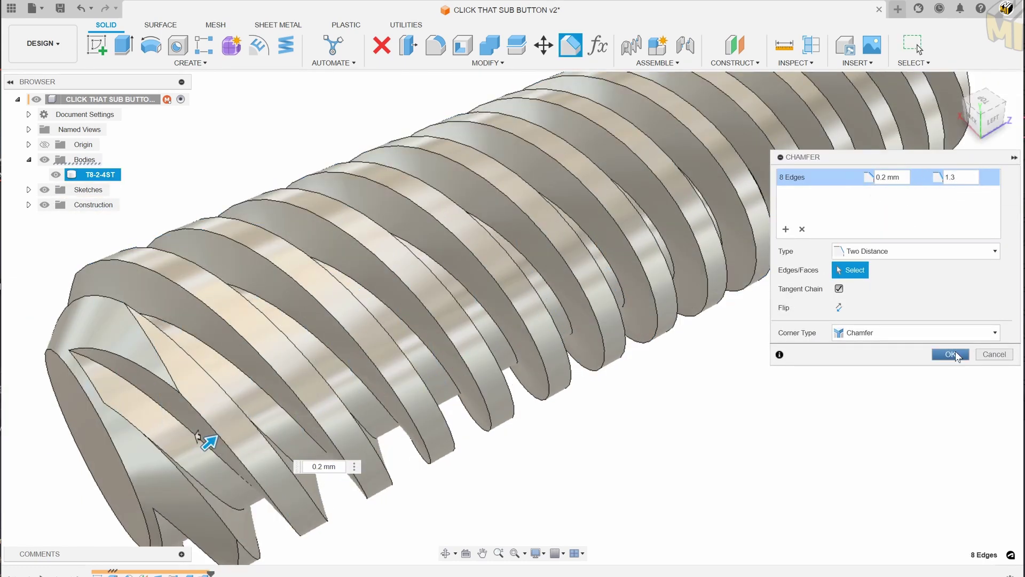
pyautogui.click(951, 354)
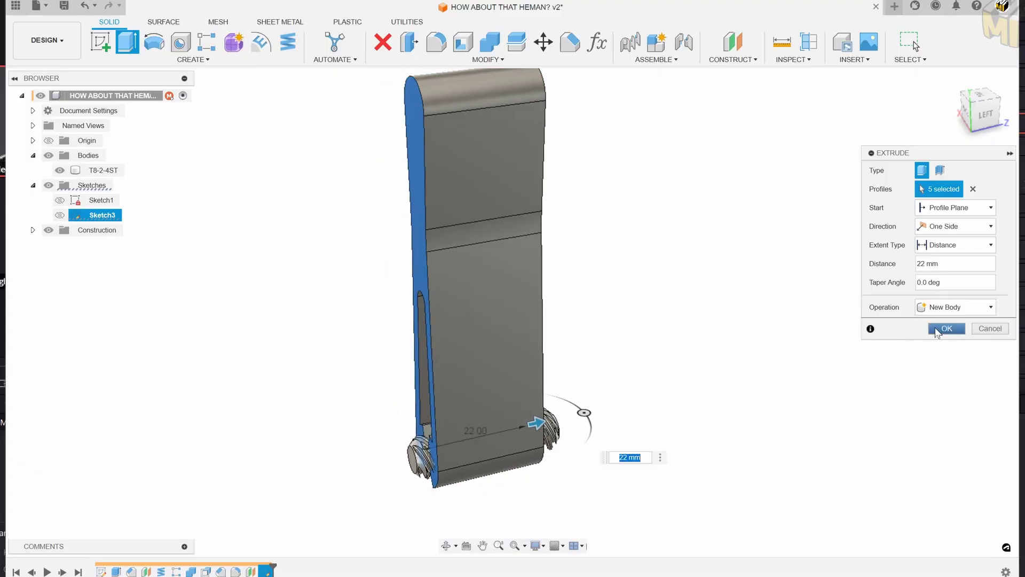
# Extrude the five profiles 22 mm as a new clip body and chamfer two faces.
pyautogui.click(947, 328)
pyautogui.scroll(-2, 639, 398)
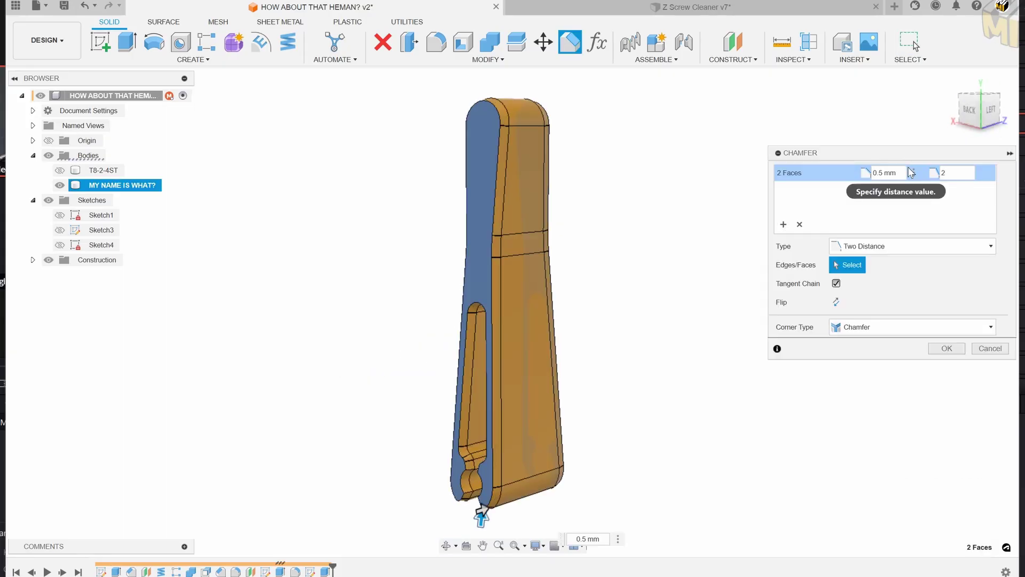
pyautogui.press('Return')
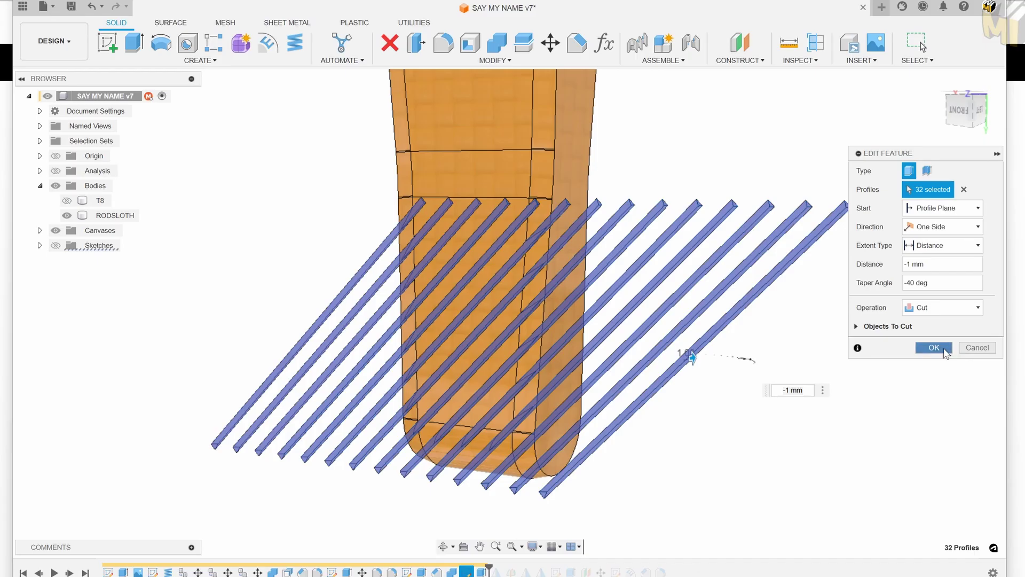
# Apply the -1 mm, -40° tapered knurl cut on the 32 profiles and roll the timeline to the end.
pyautogui.click(934, 347)
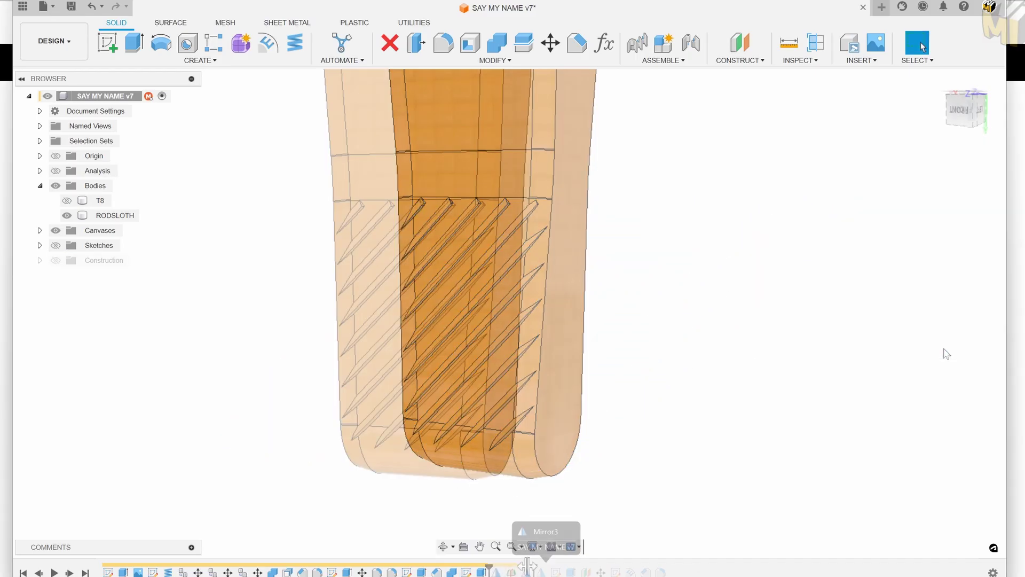
pyautogui.moveTo(528, 566); pyautogui.dragTo(533, 568)
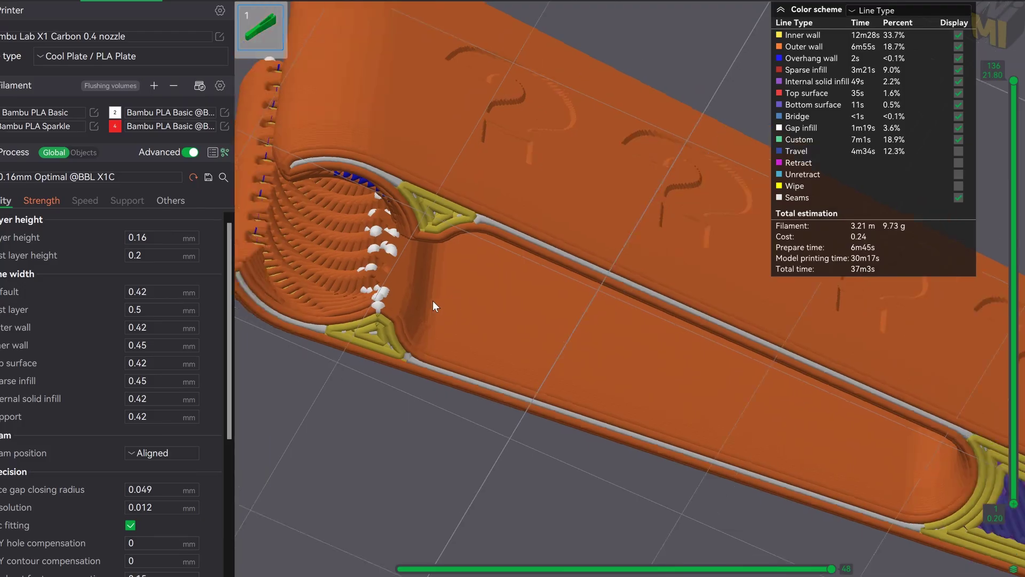
pyautogui.moveTo(433, 305); pyautogui.dragTo(595, 291)
# Set Brim type to outer brim only with a 0.02 mm brim-object gap.
pyautogui.scroll(-5, 595, 292)
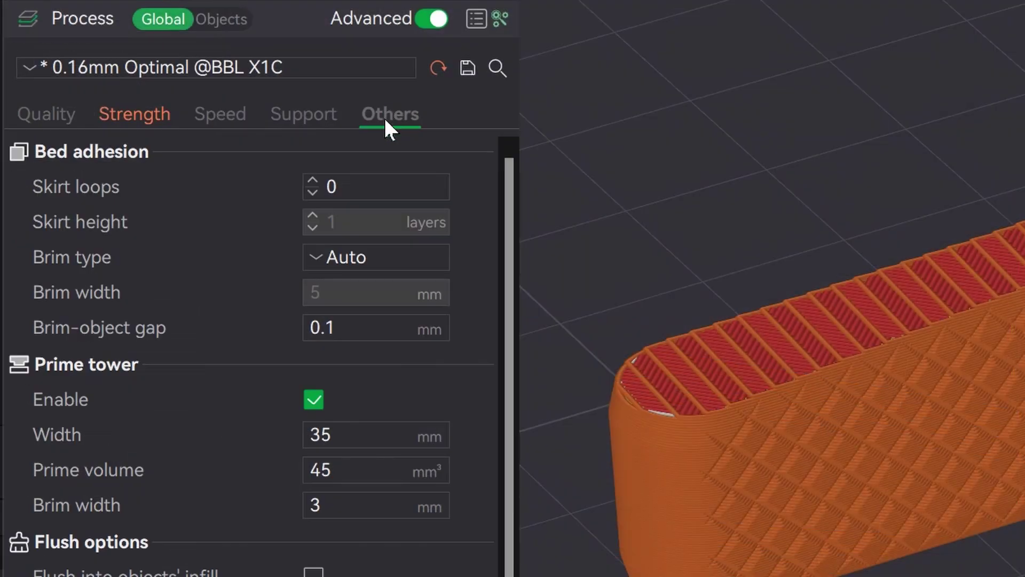
pyautogui.click(166, 270)
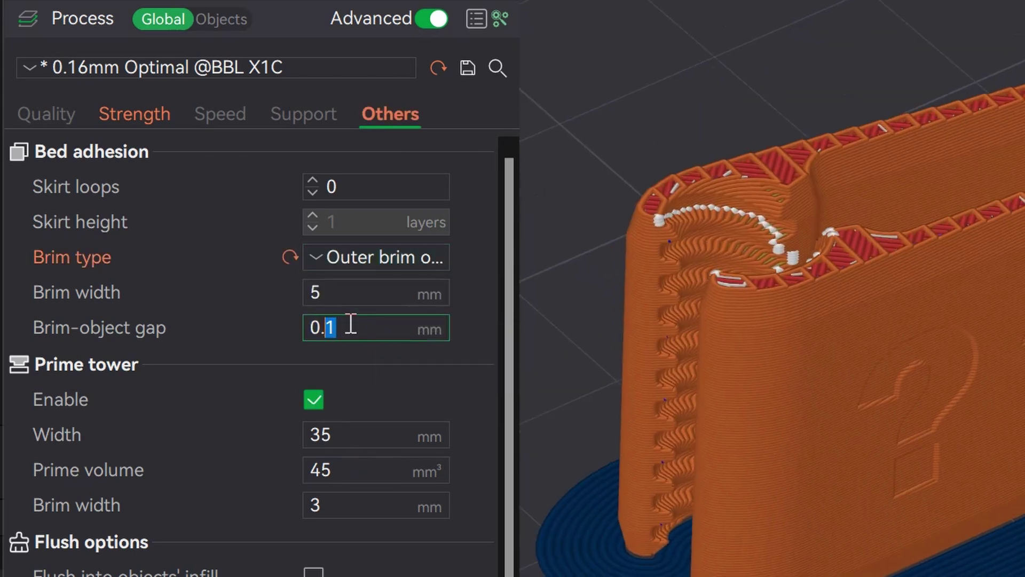
pyautogui.write('0.02')
pyautogui.press('Return')
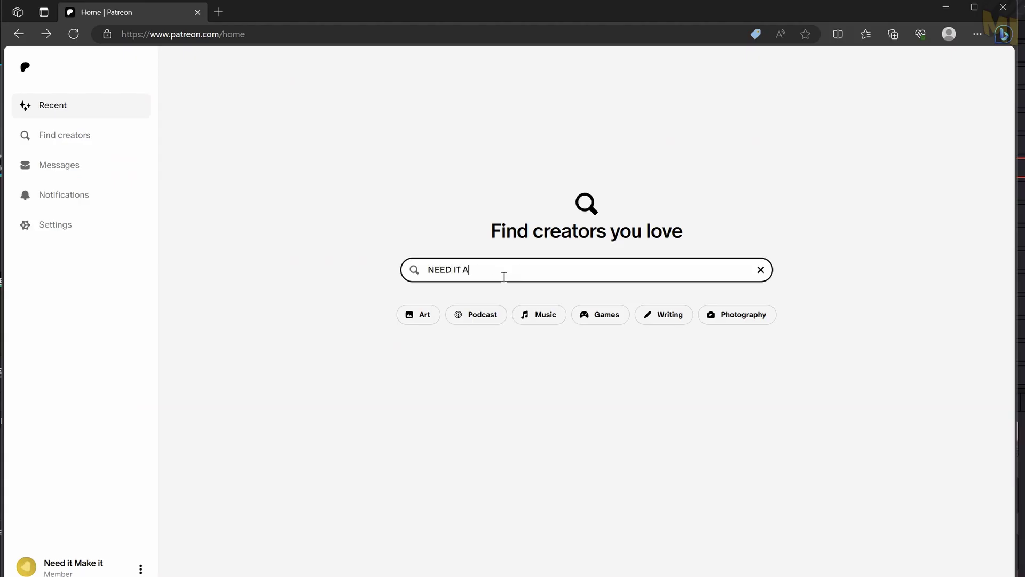
# Search Patreon for the creator's name and open the top matching creator page.
pyautogui.press('BackSpace')
pyautogui.write('MAKE IT')
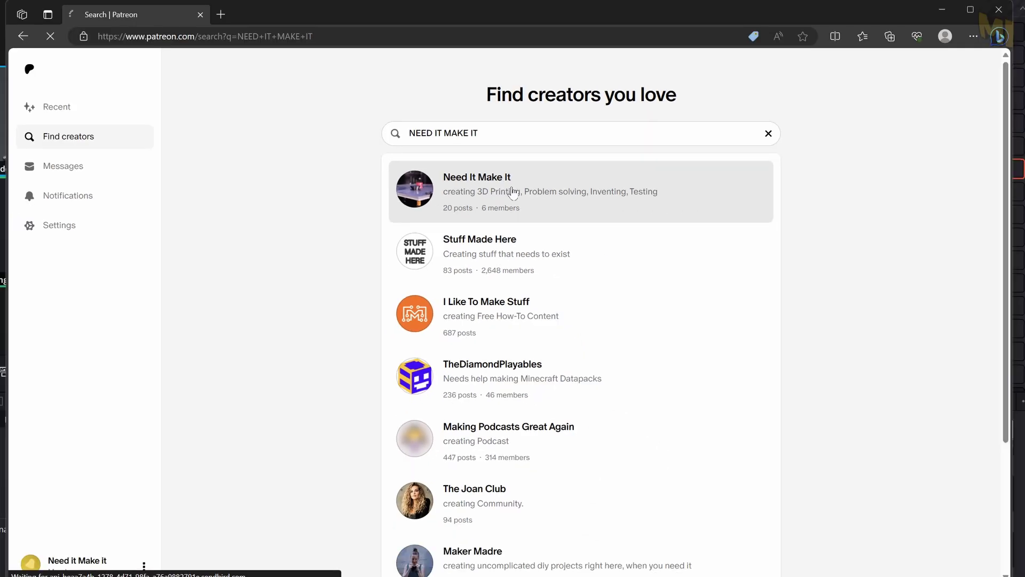
pyautogui.click(507, 109)
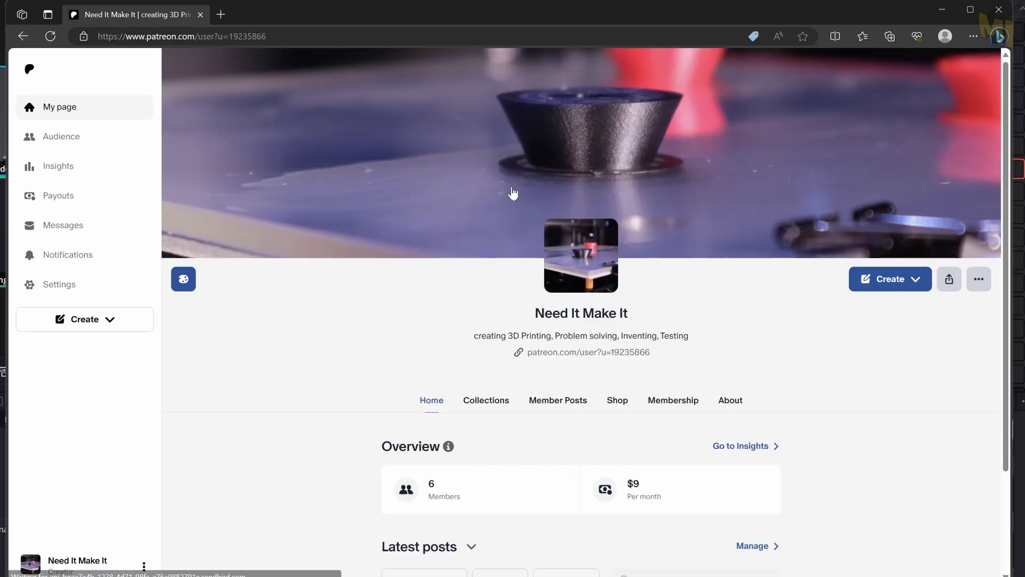